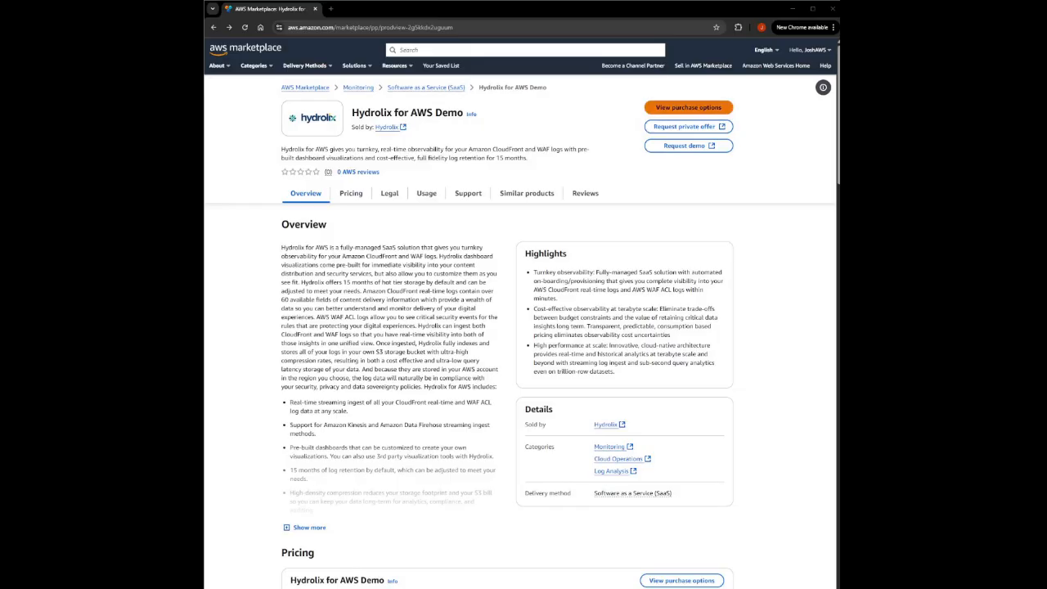
- Subscribe to Hydrolix for AWS Demo through its purchase options, keeping no purchase order
click(687, 107)
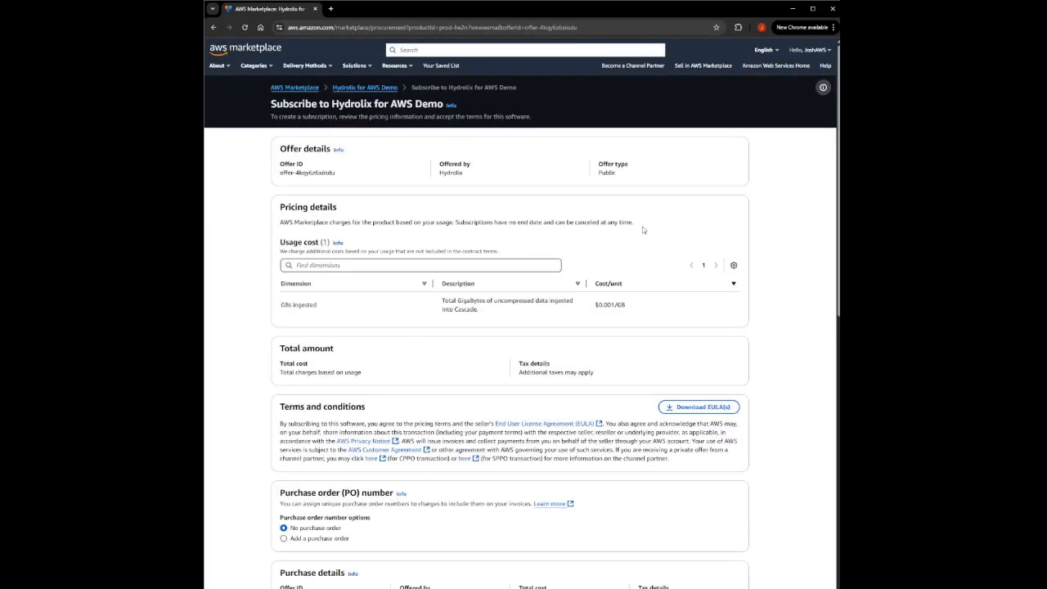
scroll(645, 245, down, 4)
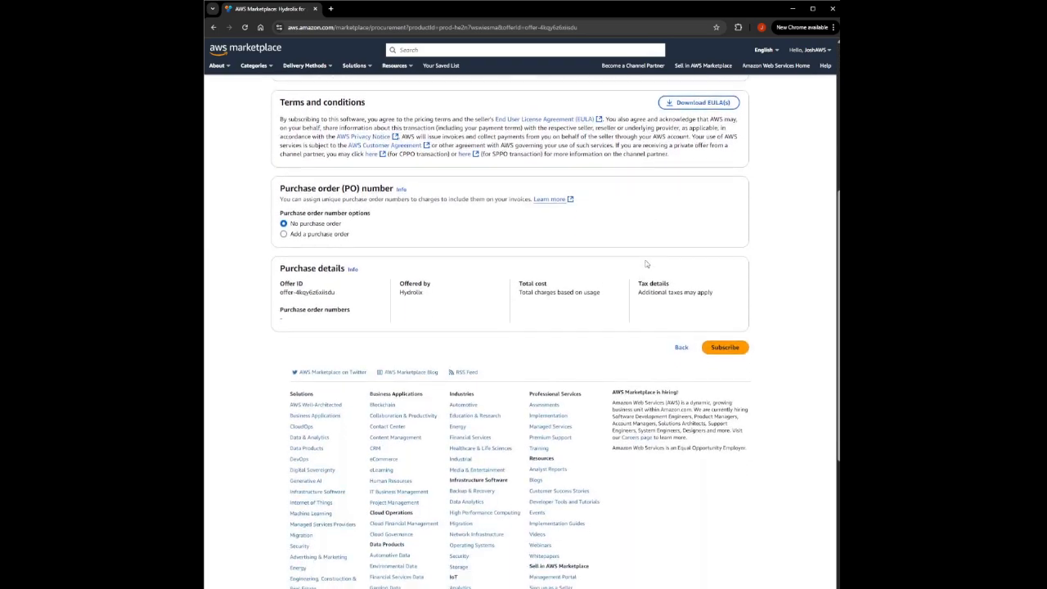
click(725, 349)
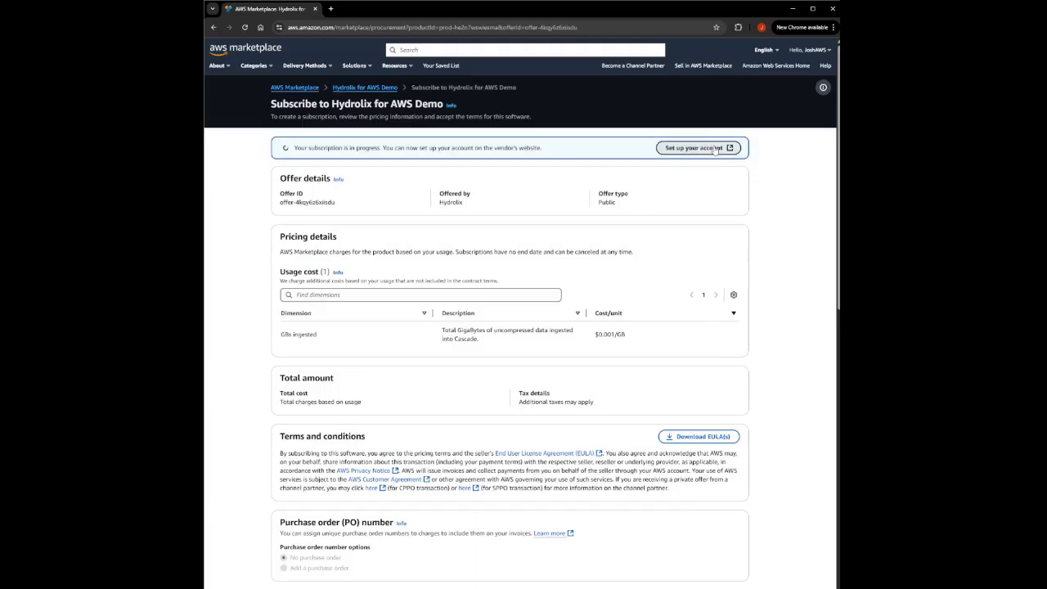
- Open the vendor account setup and enter the first name, last name, and company name 456TEST
click(727, 148)
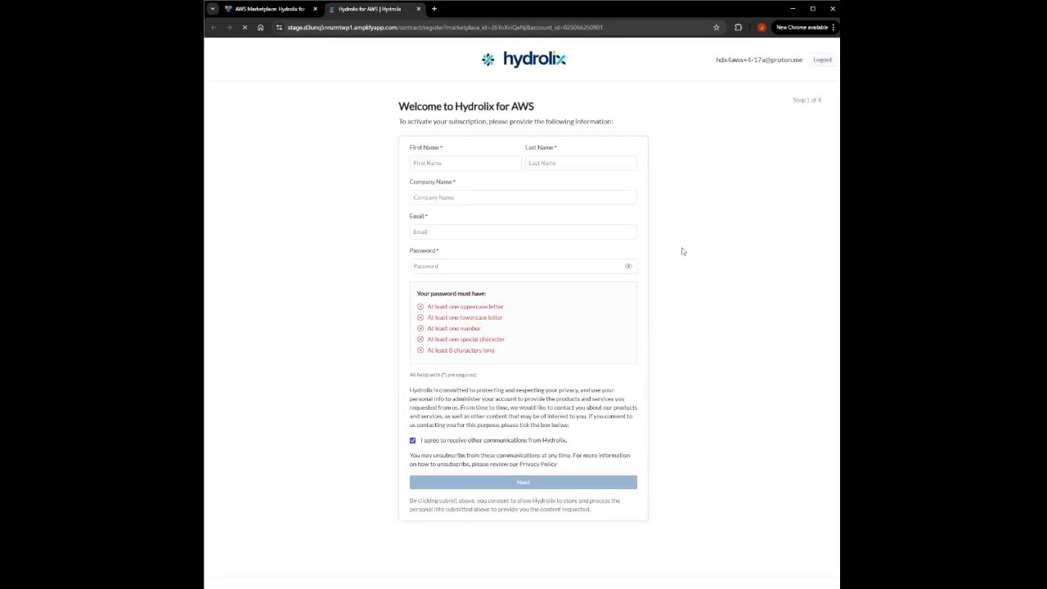
click(485, 159)
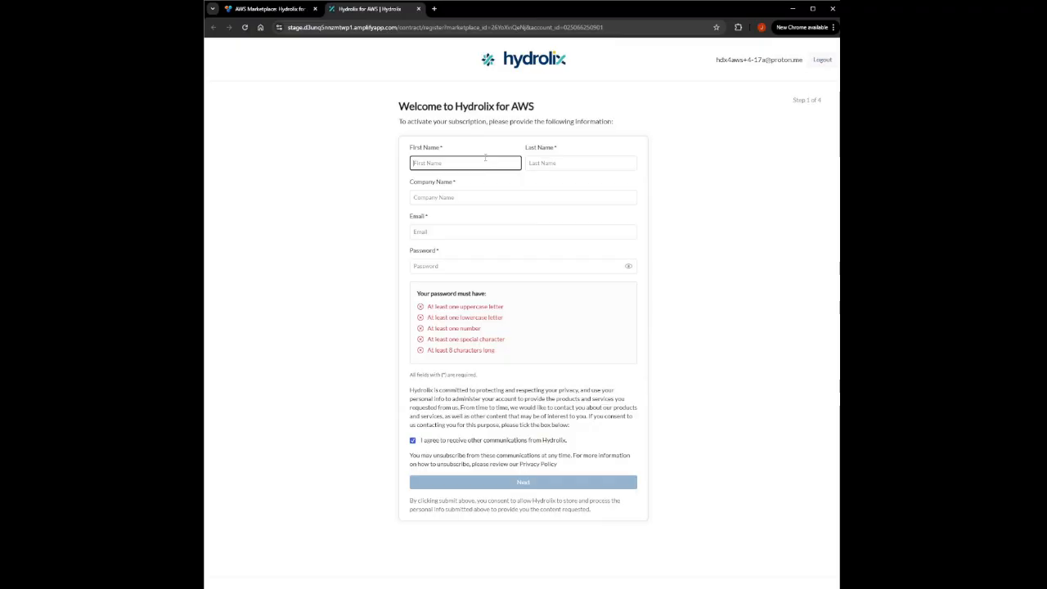
text(J)
key(Tab)
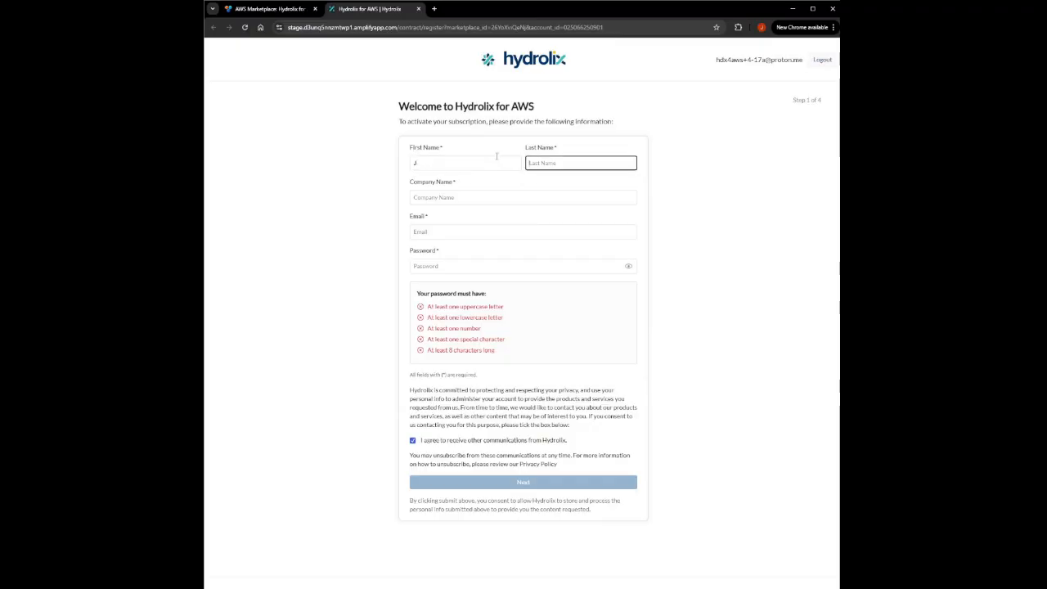
text(C)
click(485, 198)
text(4)
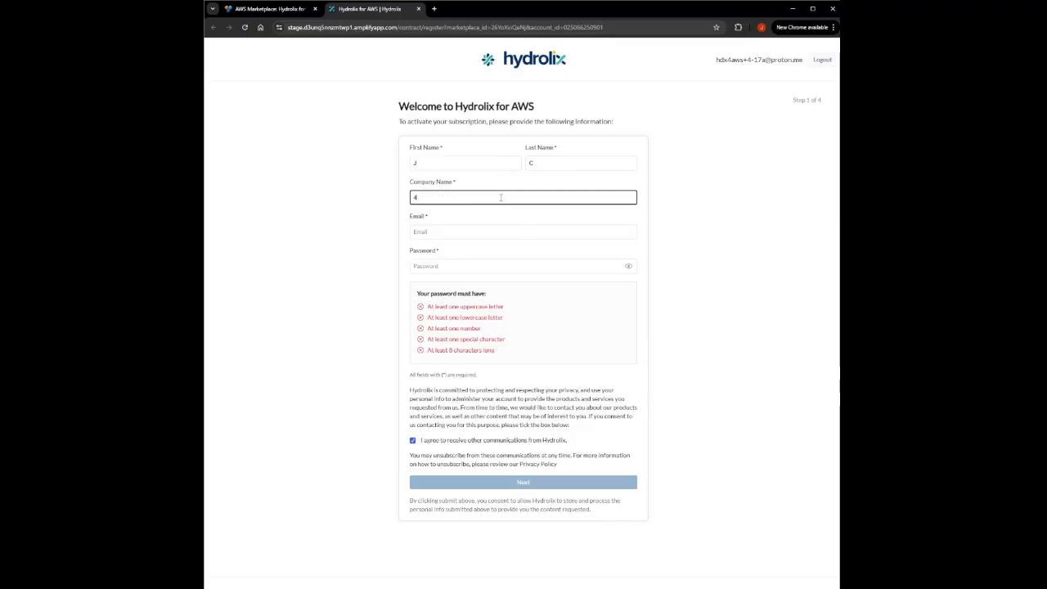
text(56TEST)
- Paste the account e-mail and password into the registration form and submit it
click(477, 231)
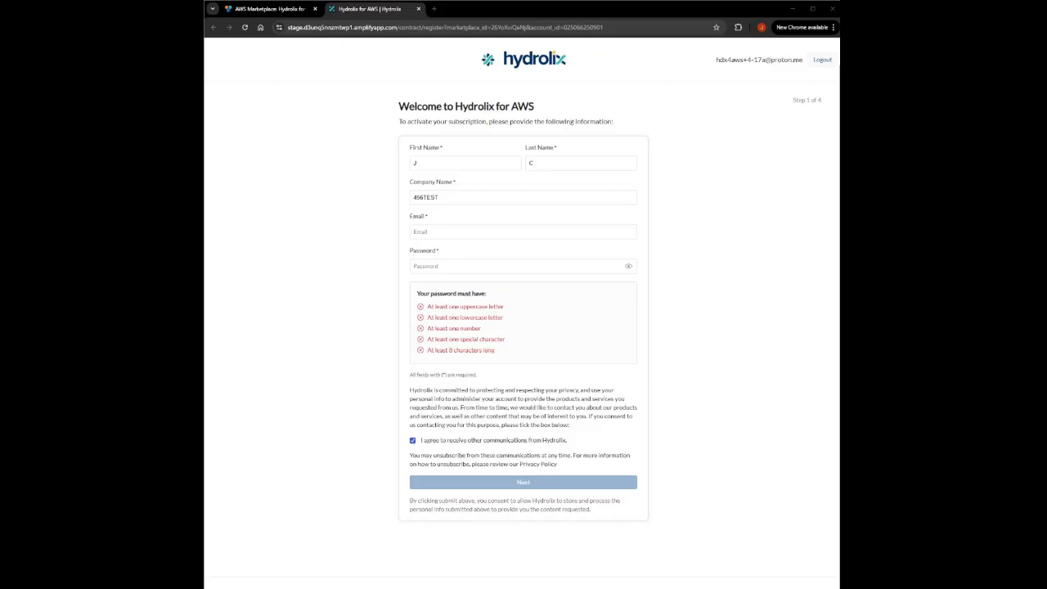
key(ctrl+v)
click(498, 266)
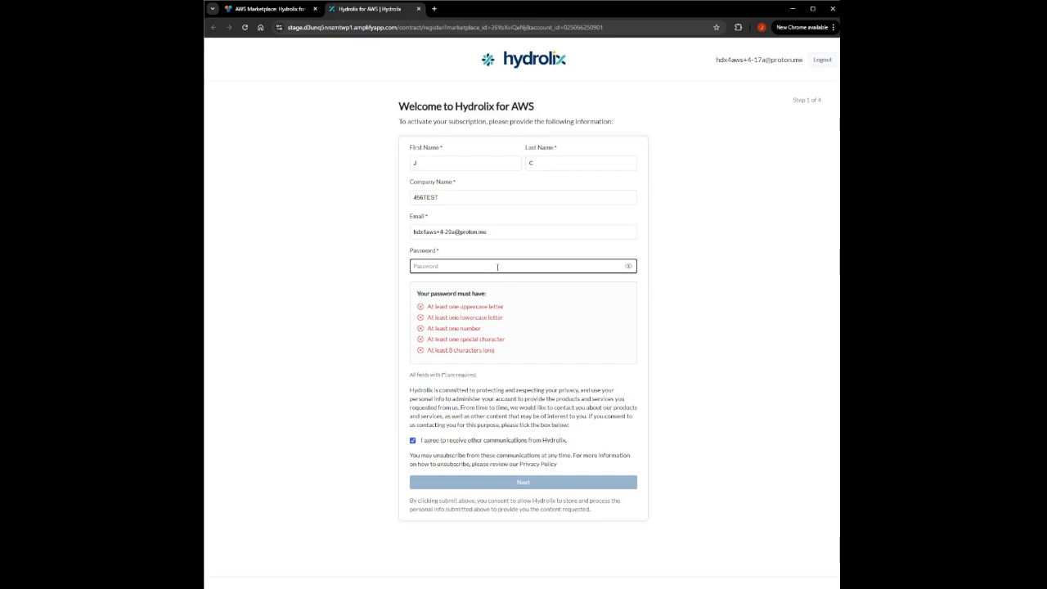
key(ctrl+v)
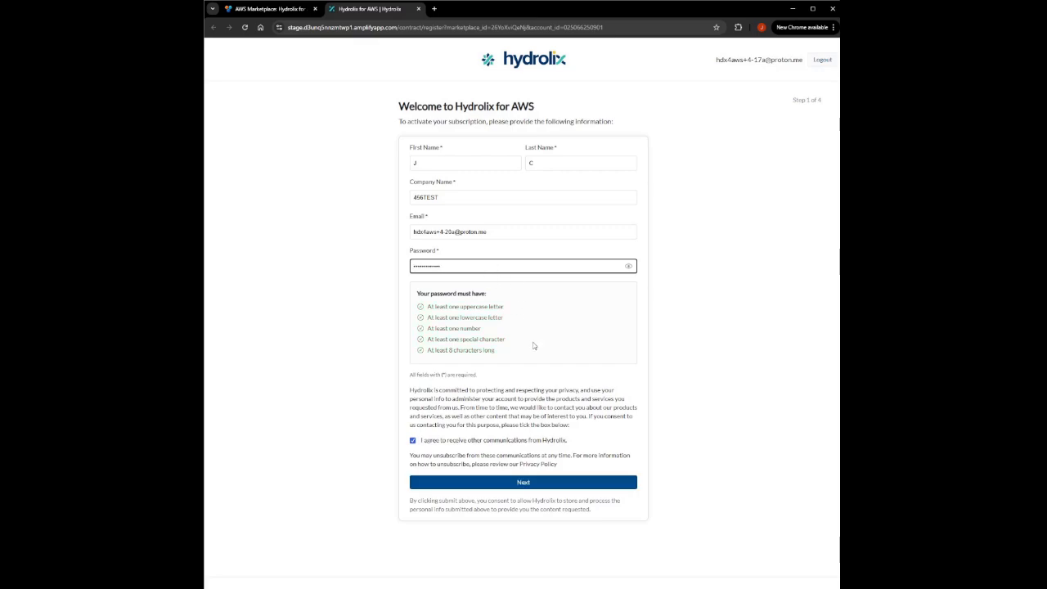
click(517, 483)
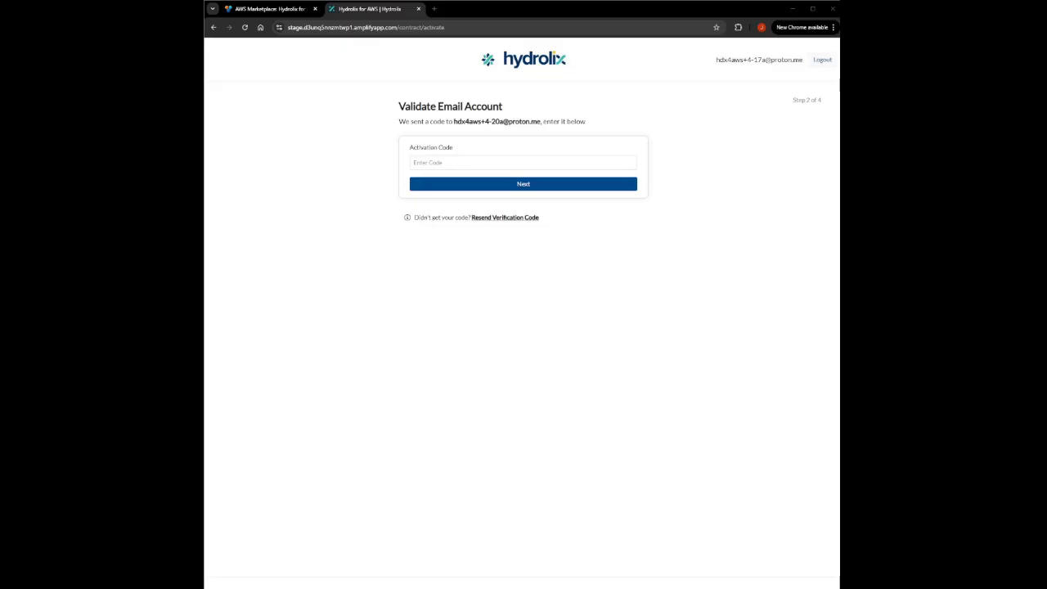
- Paste the e-mailed activation code to validate the e-mail account and continue
click(450, 163)
key(ctrl+v)
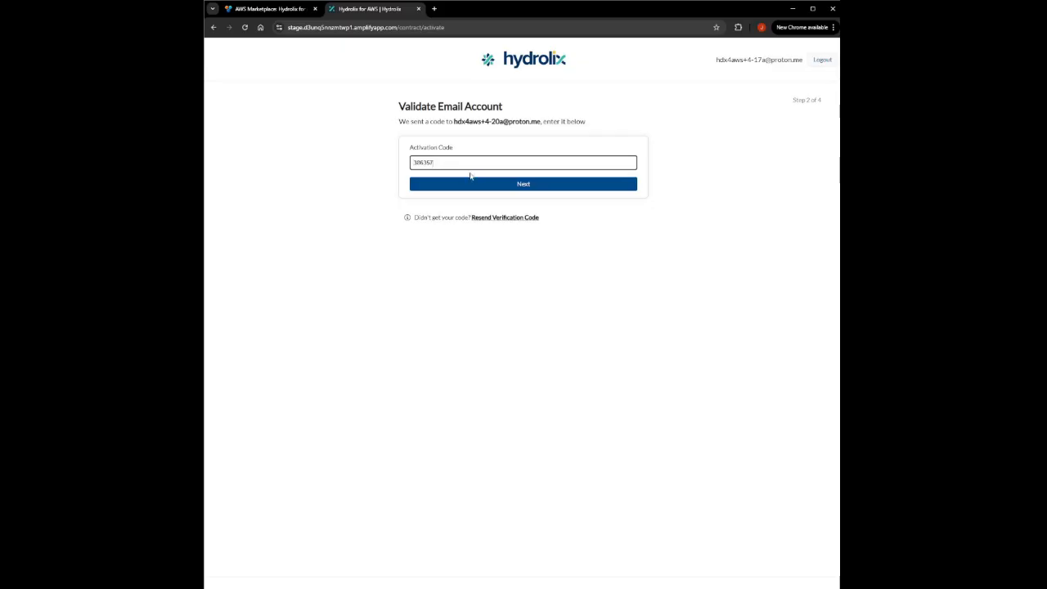
click(490, 188)
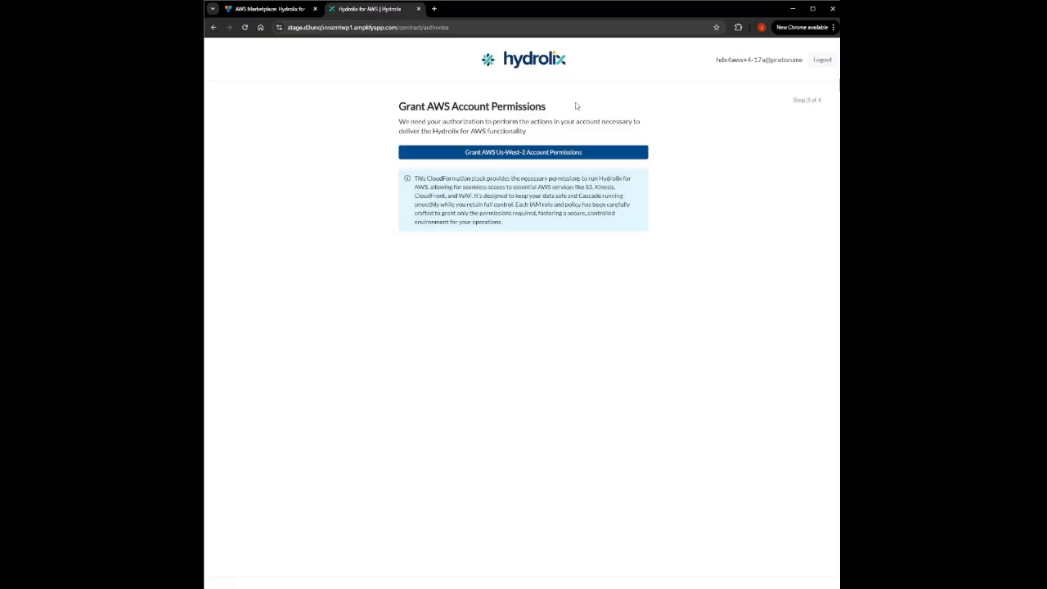
- Grant AWS Us-West-2 account permissions by creating the CloudFormation stack with the IAM resources acknowledgement checked
click(516, 155)
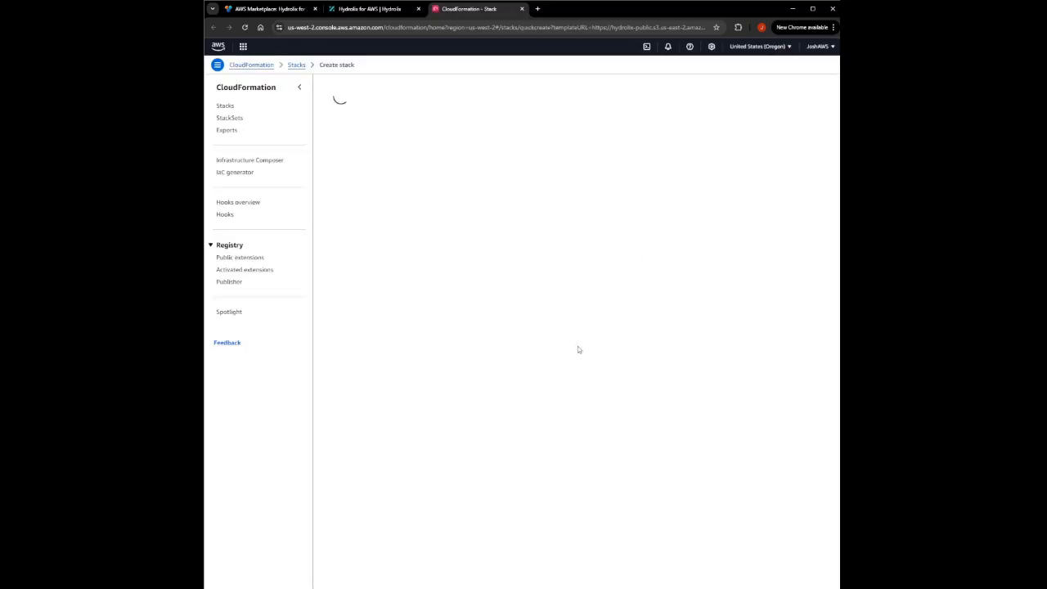
scroll(578, 348, down, 3)
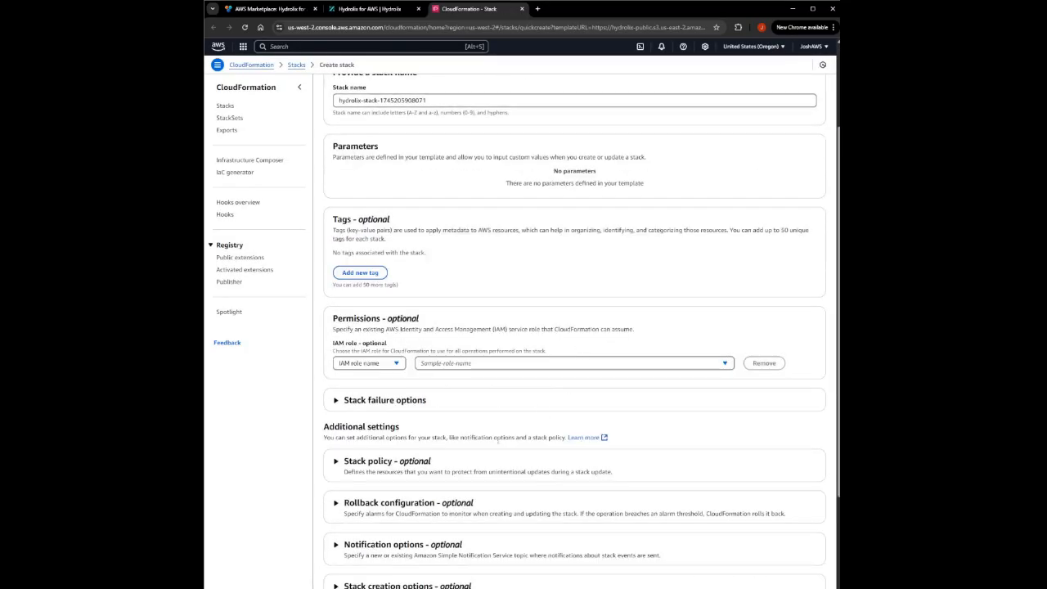
scroll(499, 436, down, 2)
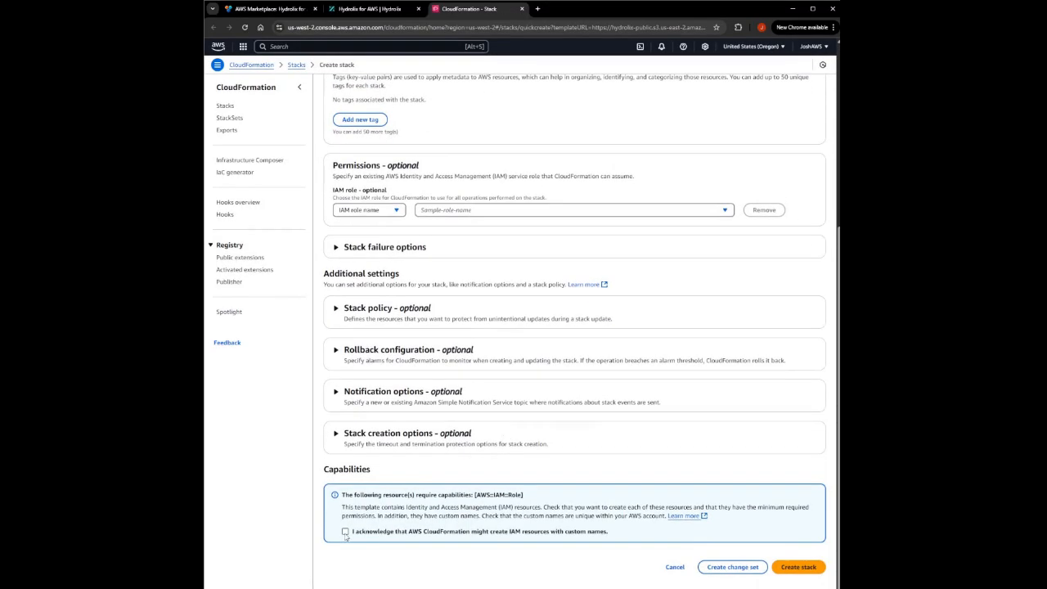
click(345, 532)
click(800, 570)
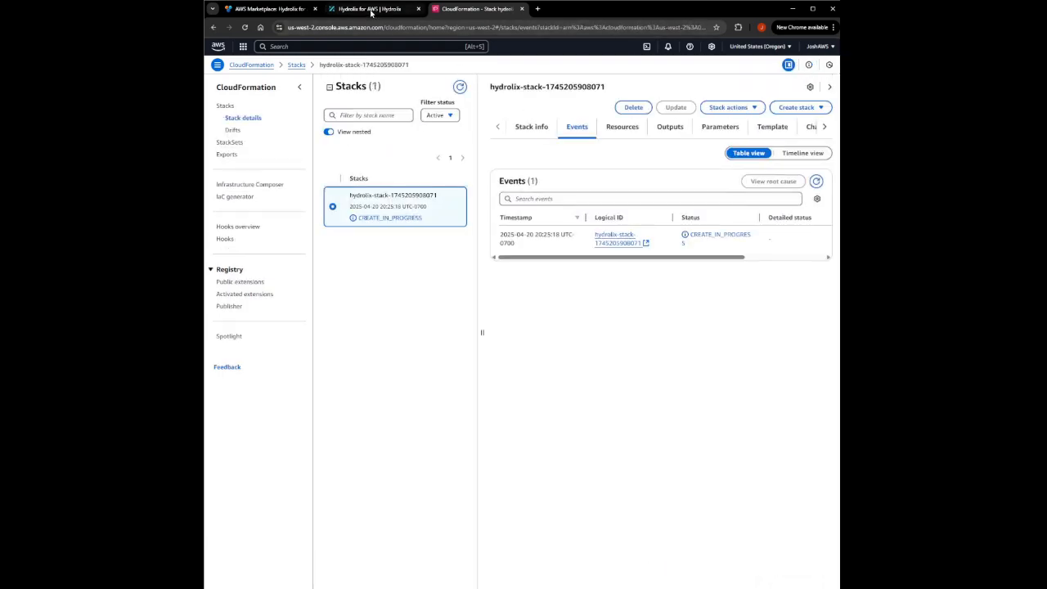
- Return to the Hydrolix setup, continue past the completed setup, and open the Ingest Management Console page
click(371, 10)
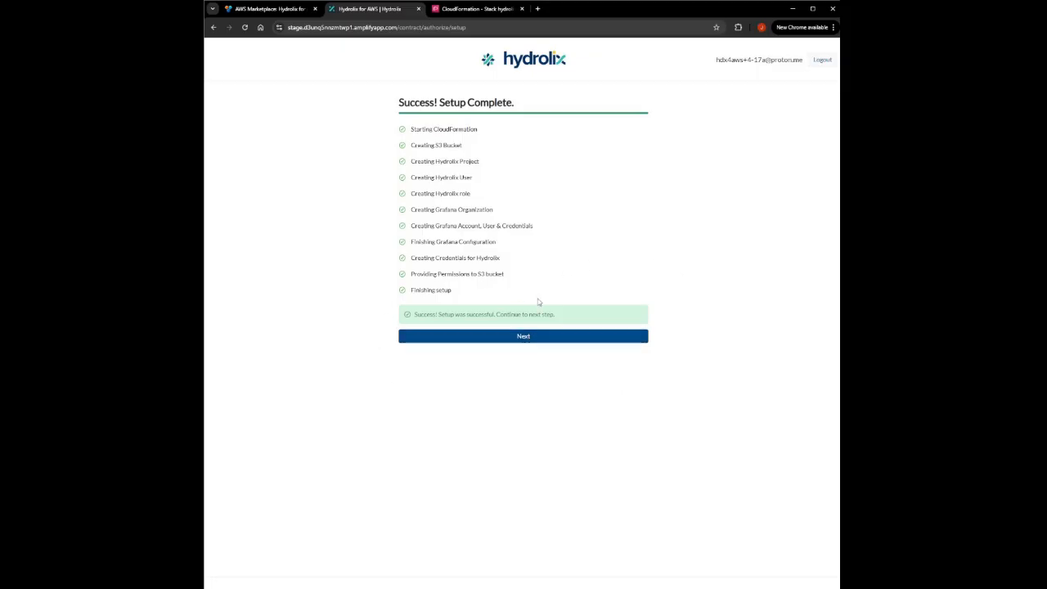
click(533, 338)
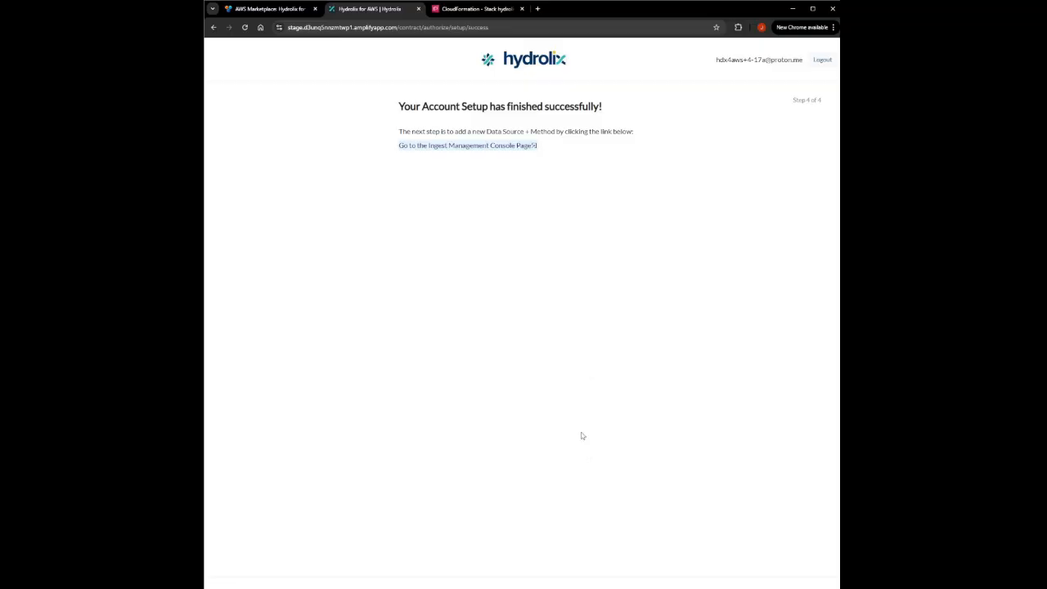
click(521, 147)
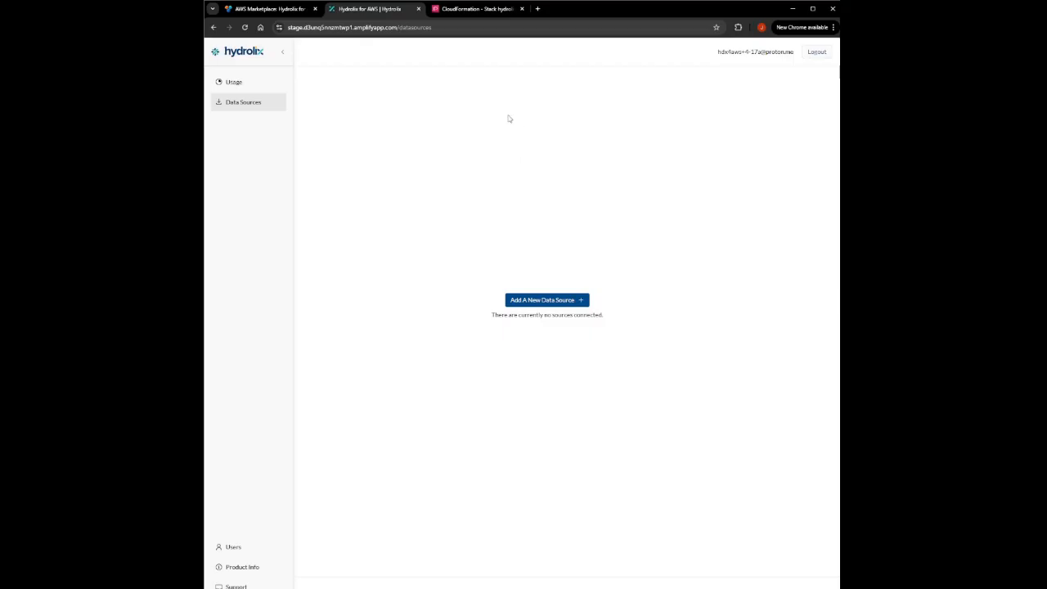
- Add a new data source of Amazon CloudFront with the Amazon Kinesis Data Stream ingest method
click(546, 303)
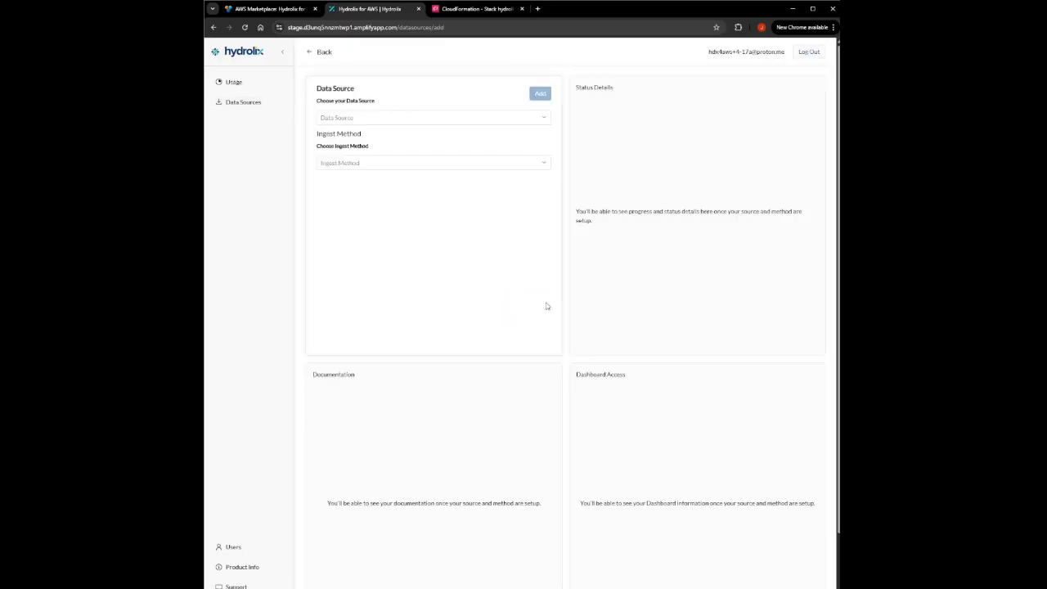
click(545, 119)
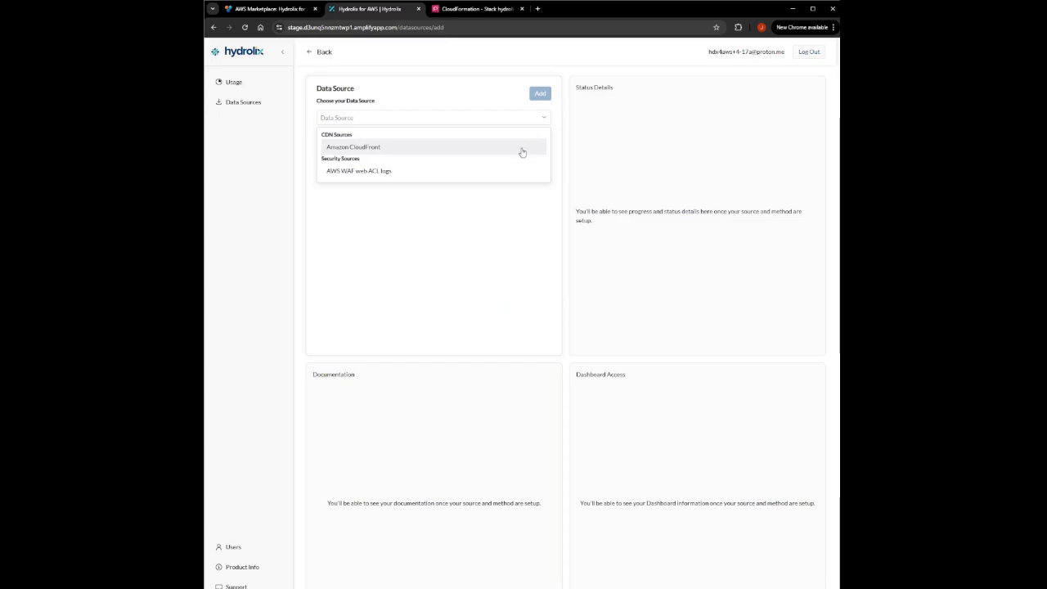
click(522, 147)
click(510, 164)
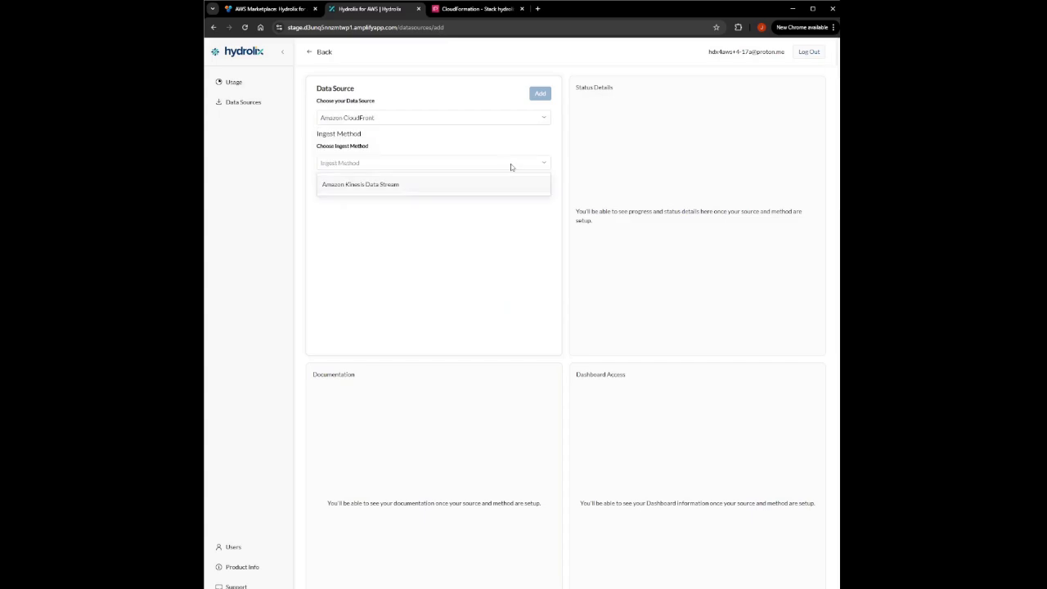
click(365, 188)
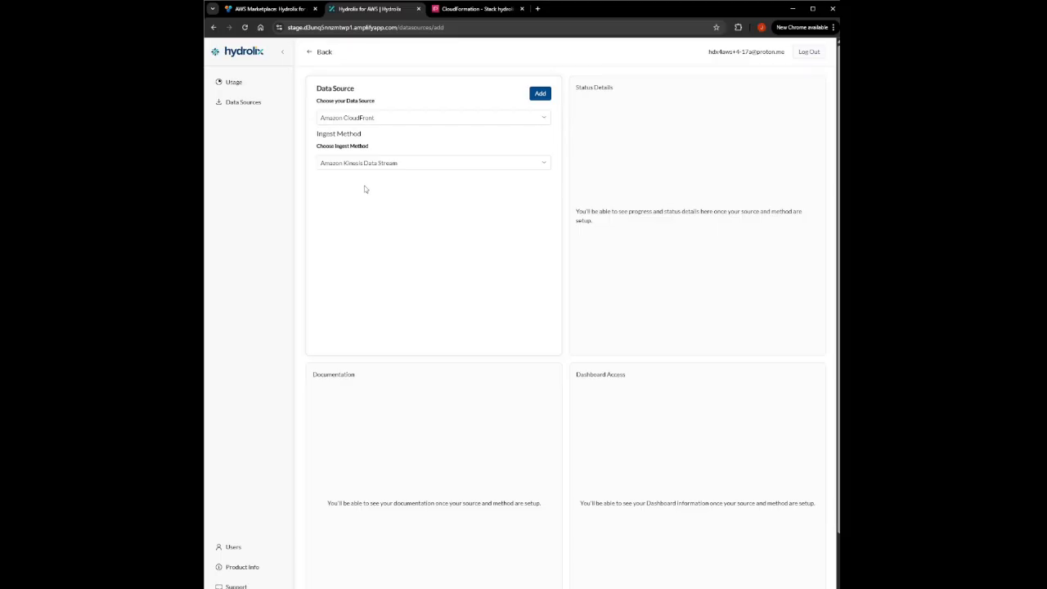
click(536, 94)
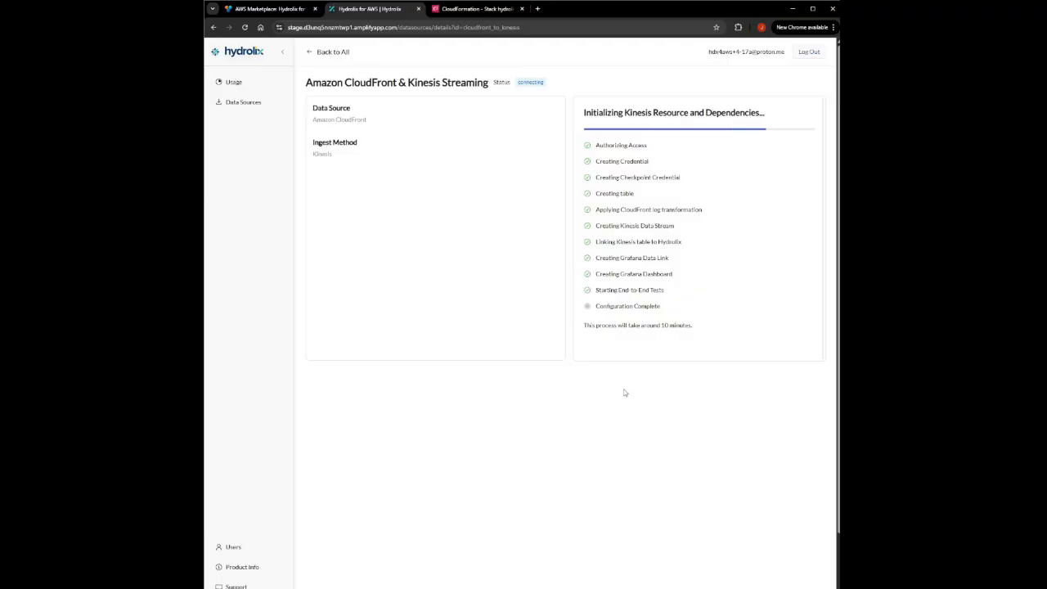
- Close the CloudFormation tab and open the Grafana dashboard access link
click(522, 8)
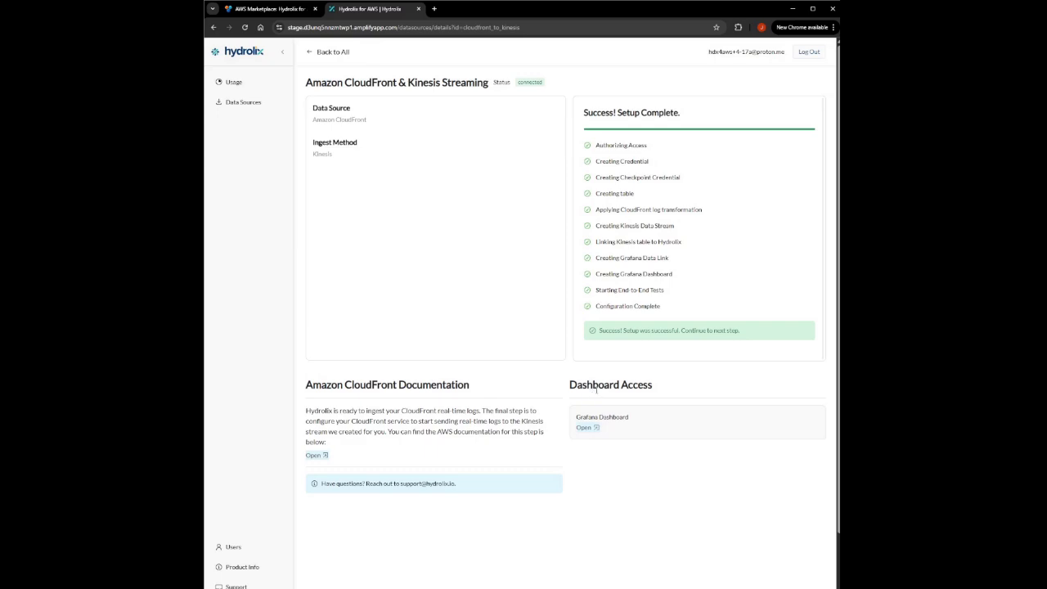
click(589, 429)
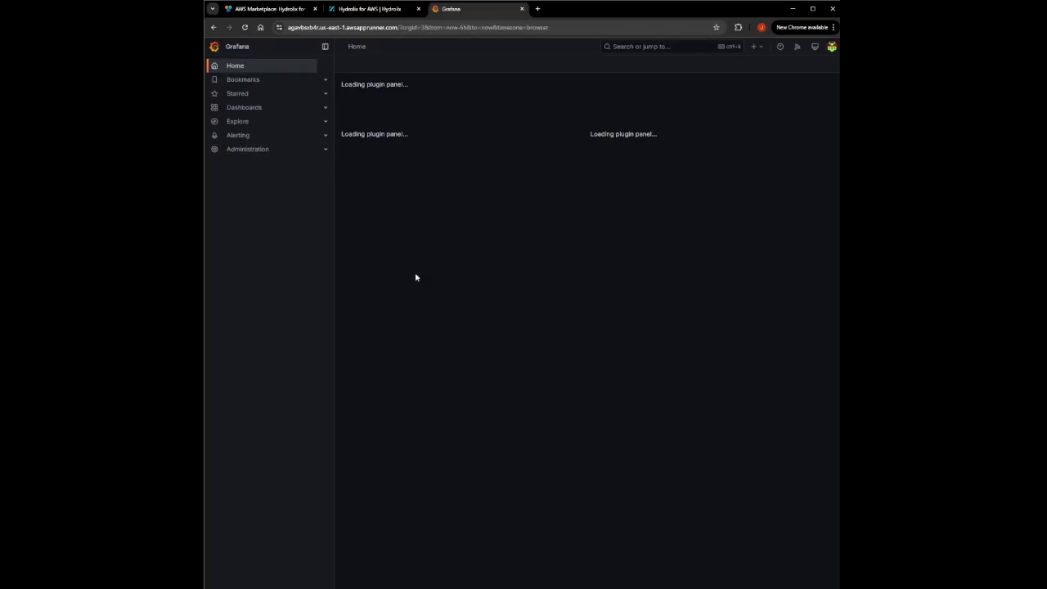
- Open the Hydrolix - Cloudfront dashboard from the Grafana dashboards list
click(255, 110)
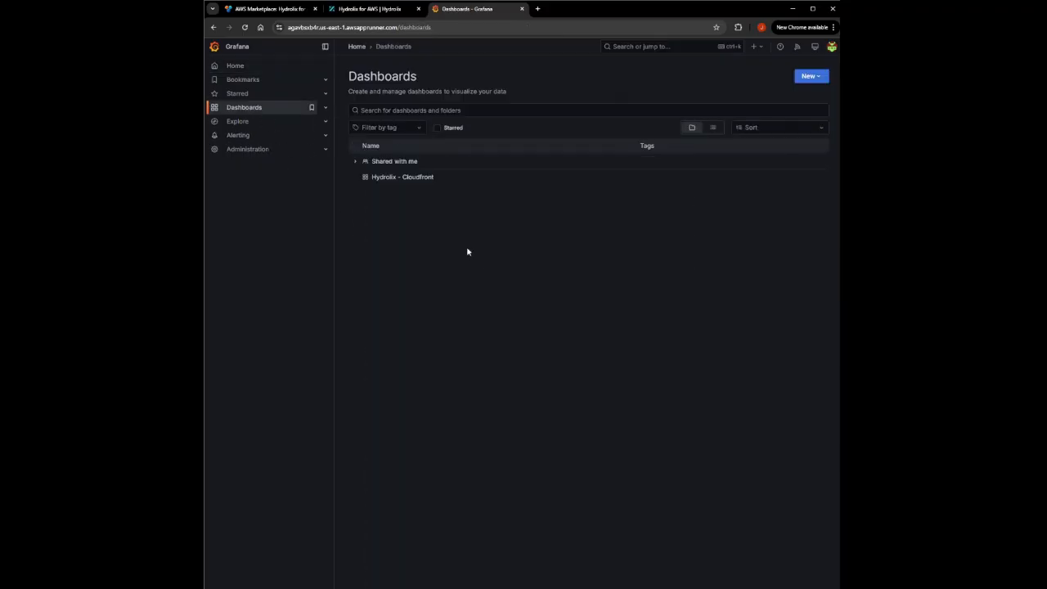
click(415, 184)
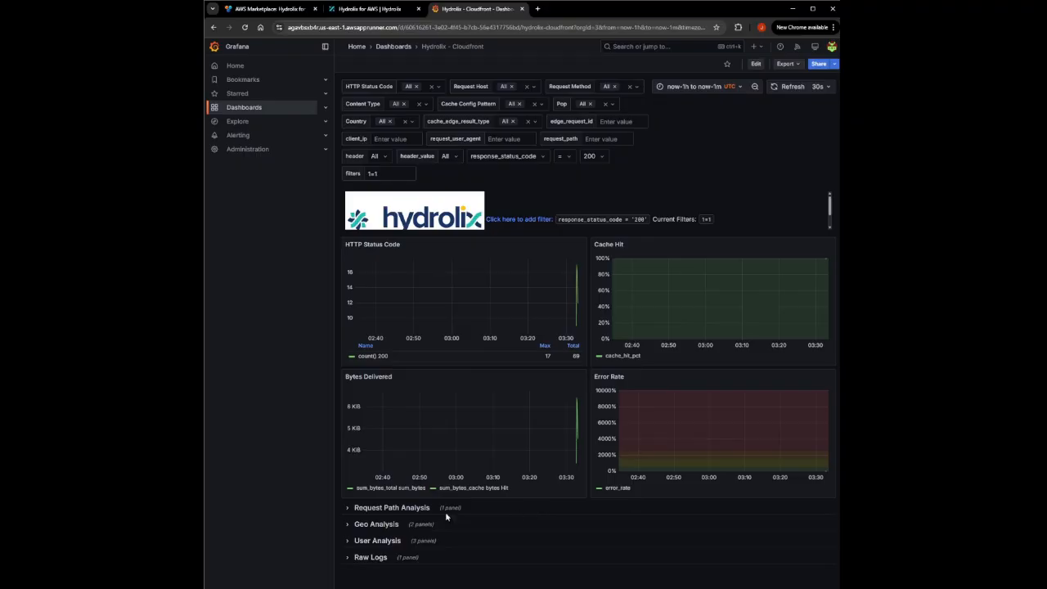
- Expand the dashboard's collapsed analysis rows and a raw log entry to examine the CloudFront traffic data
click(348, 507)
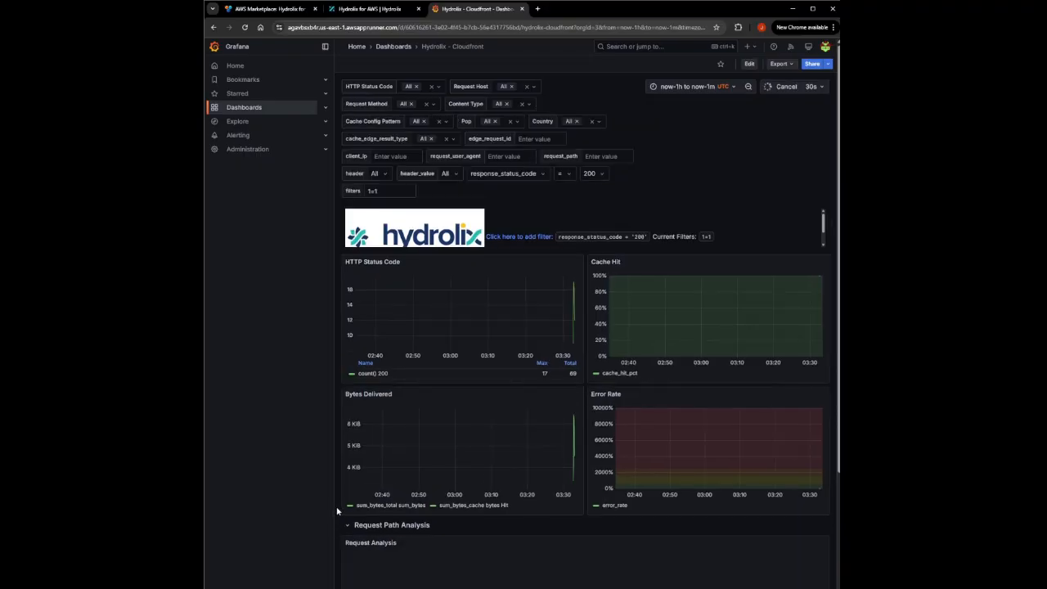
scroll(335, 511, down, 2)
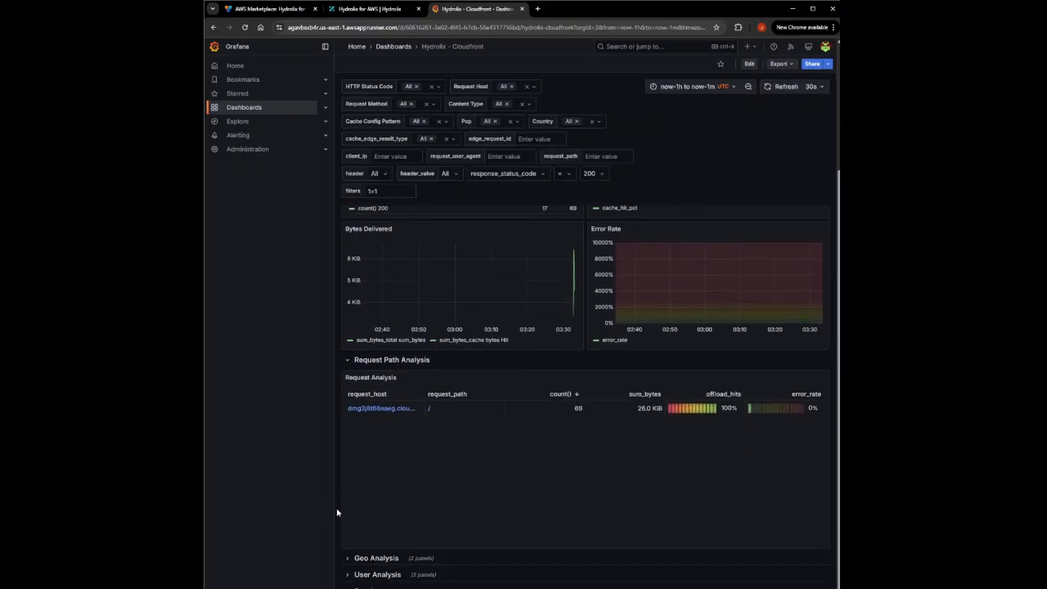
click(346, 559)
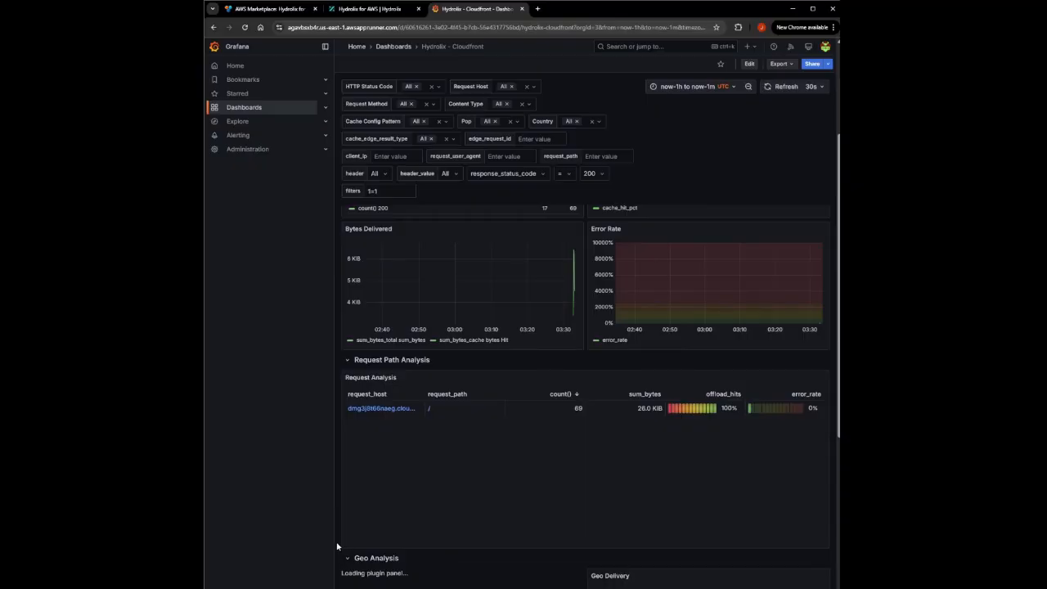
scroll(337, 544, down, 1)
scroll(336, 546, down, 3)
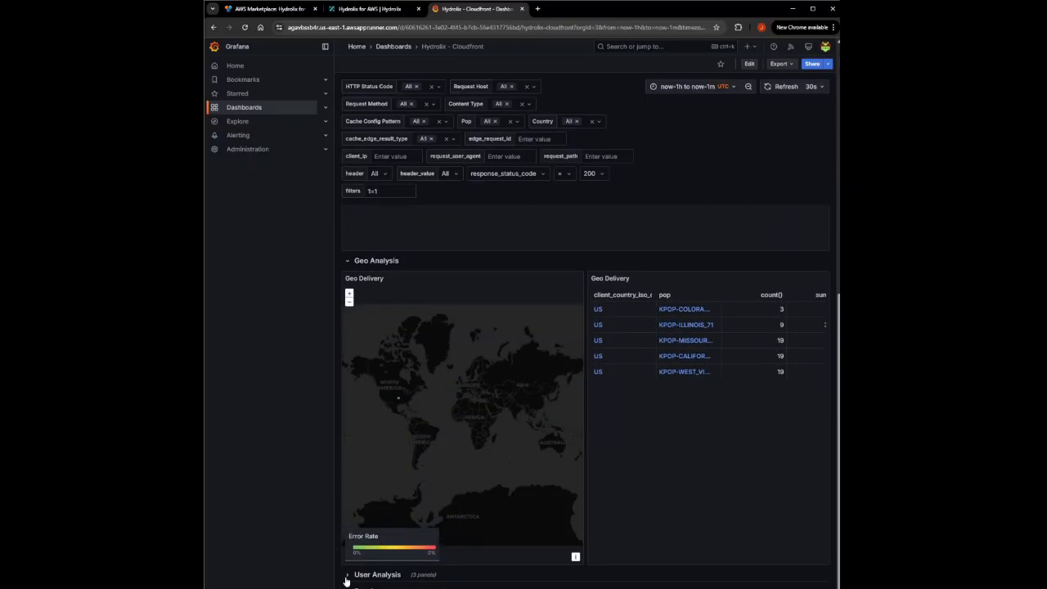
click(347, 576)
scroll(340, 559, down, 3)
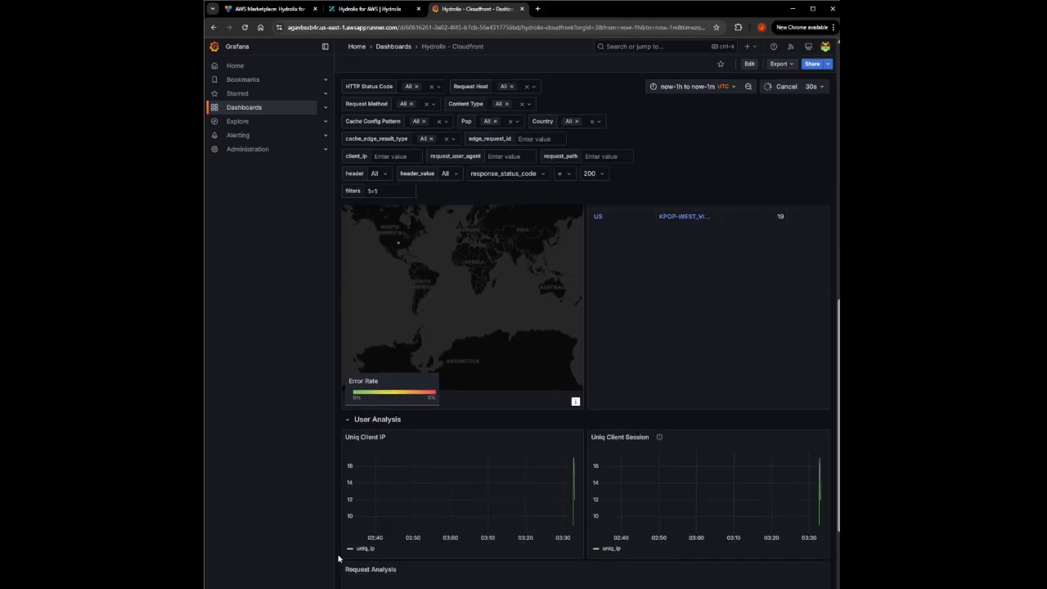
scroll(340, 559, down, 1)
scroll(340, 548, down, 1)
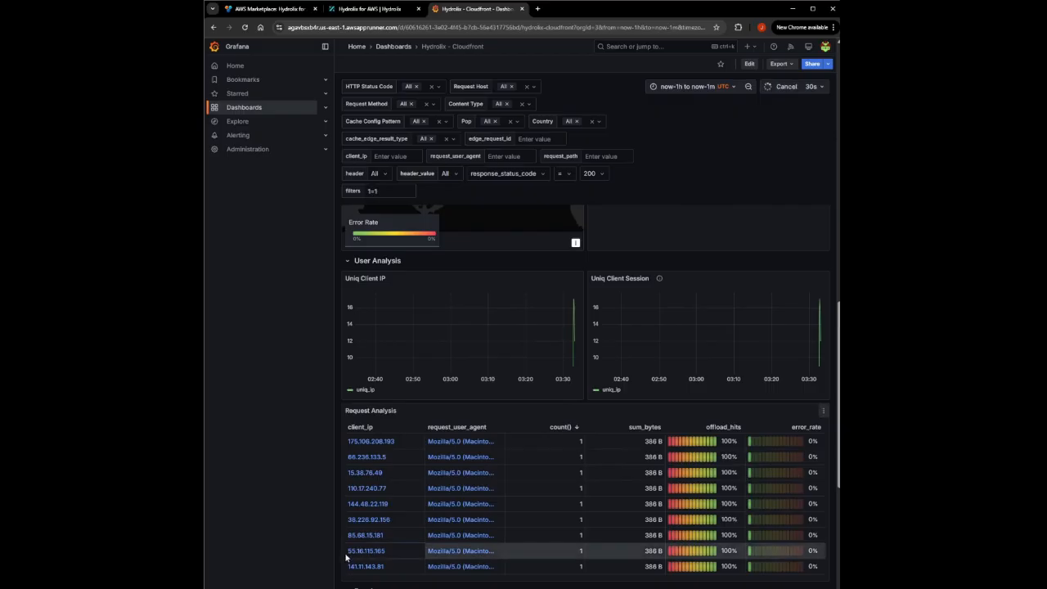
scroll(340, 549, down, 2)
scroll(340, 549, down, 5)
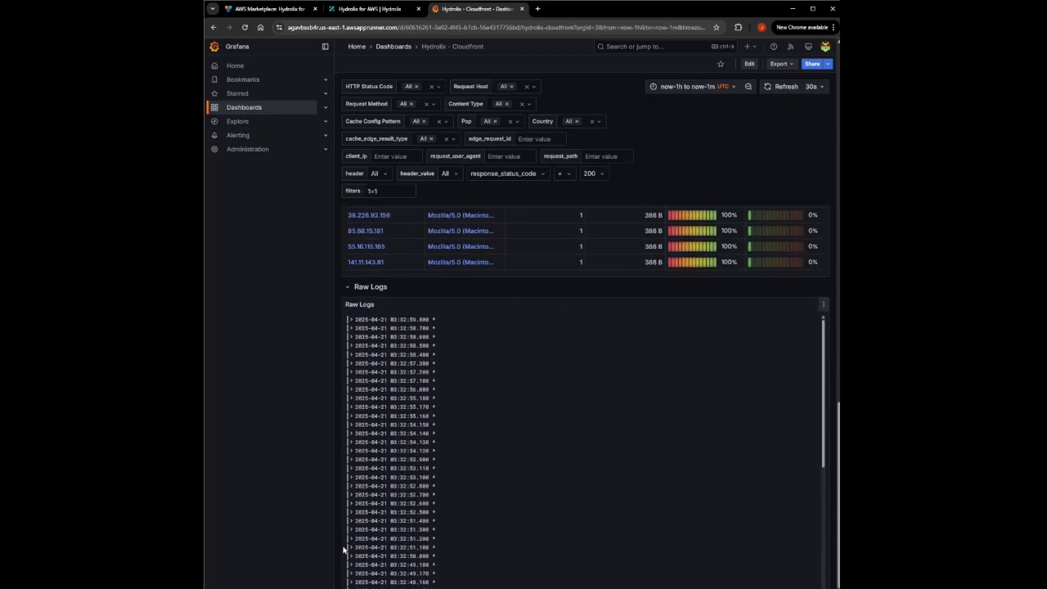
click(351, 321)
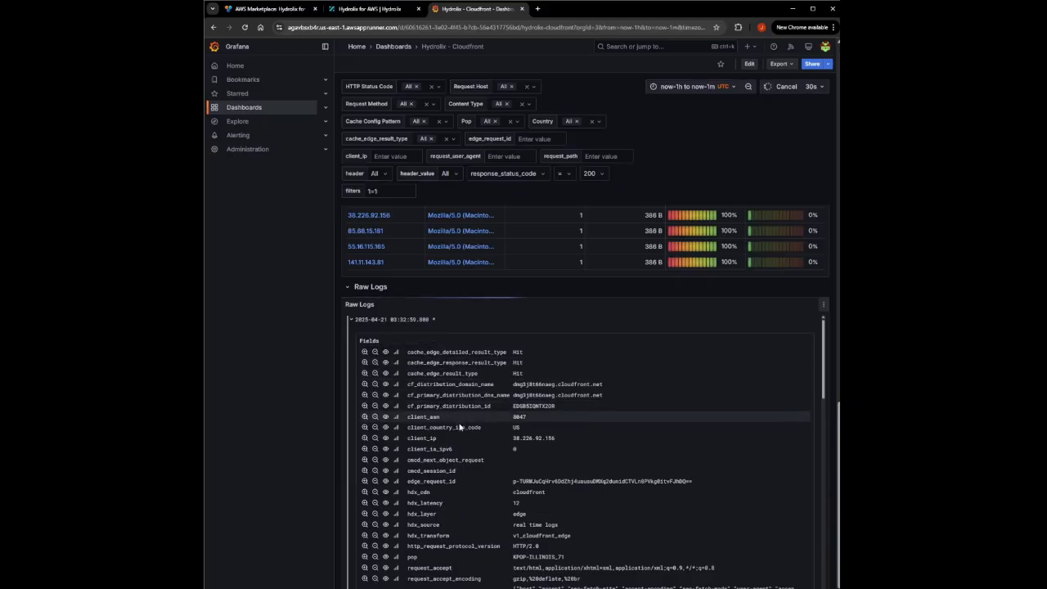